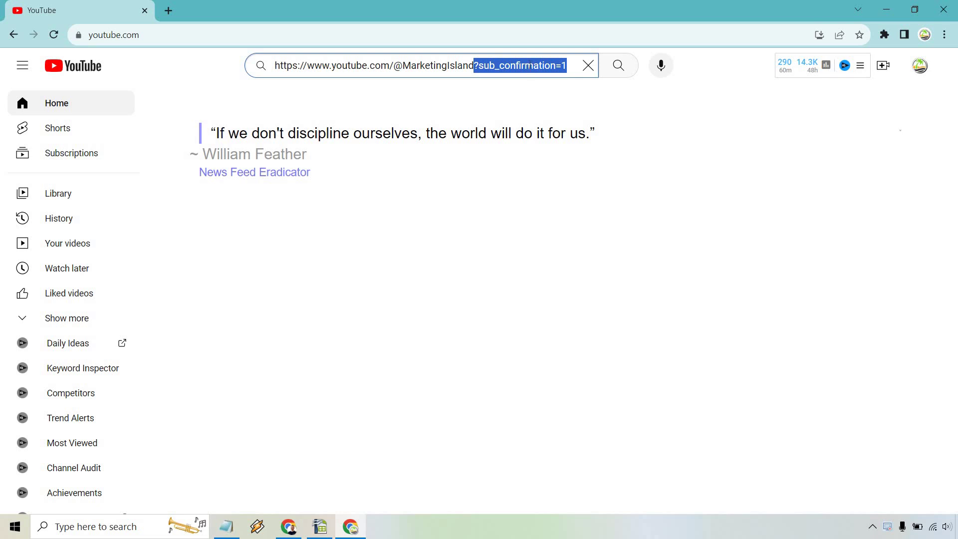
# Select the entire Marketing Island channel link ending in ?sub_confirmation=1 in the search box.
pyautogui.click(527, 65)
pyautogui.hotkey('ctrl', 'a')
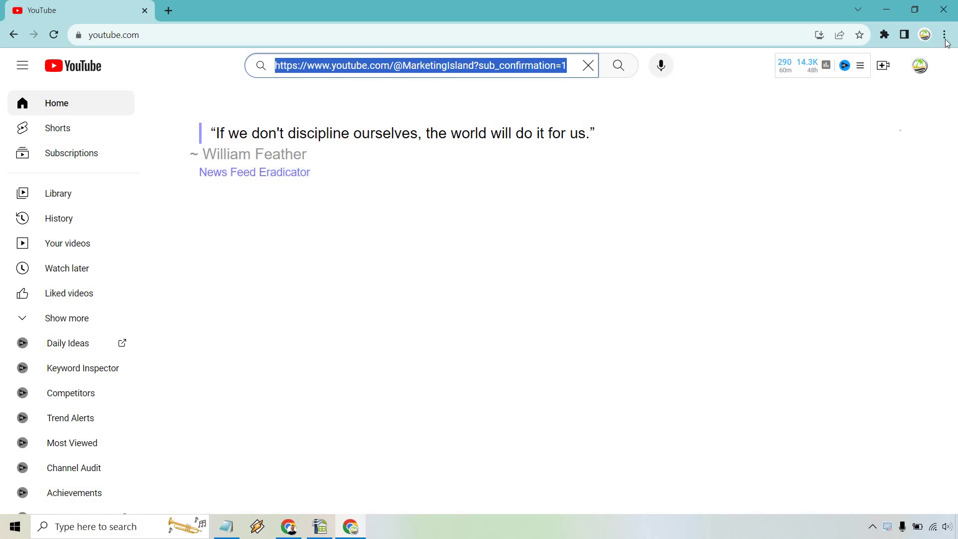
# Paste the copied link into a new incognito window, trimming off the ?sub_confirmation parameter.
pyautogui.hotkey('ctrl', 'c')
pyautogui.hotkey('ctrl', 'shift', 'n')
pyautogui.hotkey('ctrl', 'v')
pyautogui.press('BackSpace')
pyautogui.press('BackSpace')
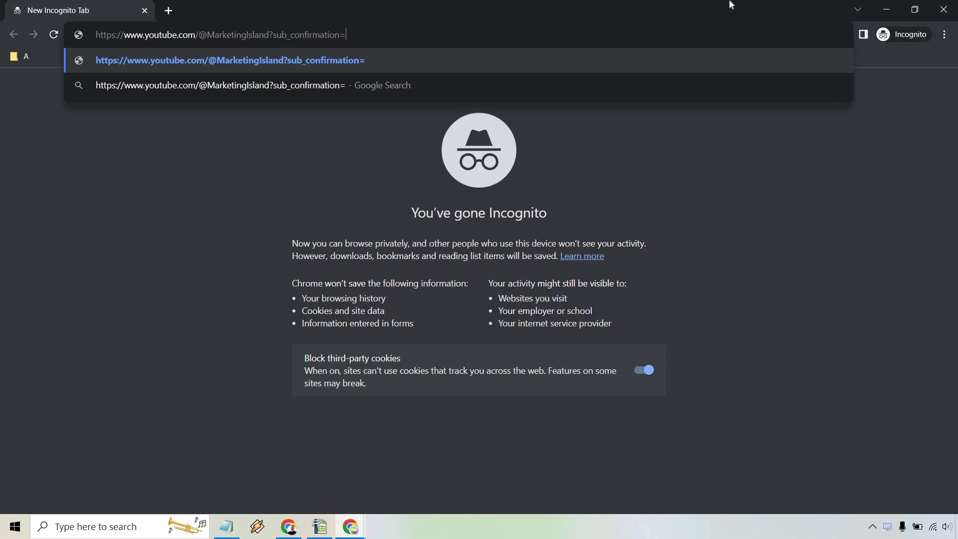
pyautogui.press('BackSpace')
pyautogui.press('BackSpace')
pyautogui.press('BackSpace')
pyautogui.press('BackSpace')
pyautogui.press('BackSpace')
pyautogui.press('BackSpace')
pyautogui.press('BackSpace')
pyautogui.press('BackSpace')
pyautogui.press('BackSpace')
pyautogui.press('BackSpace')
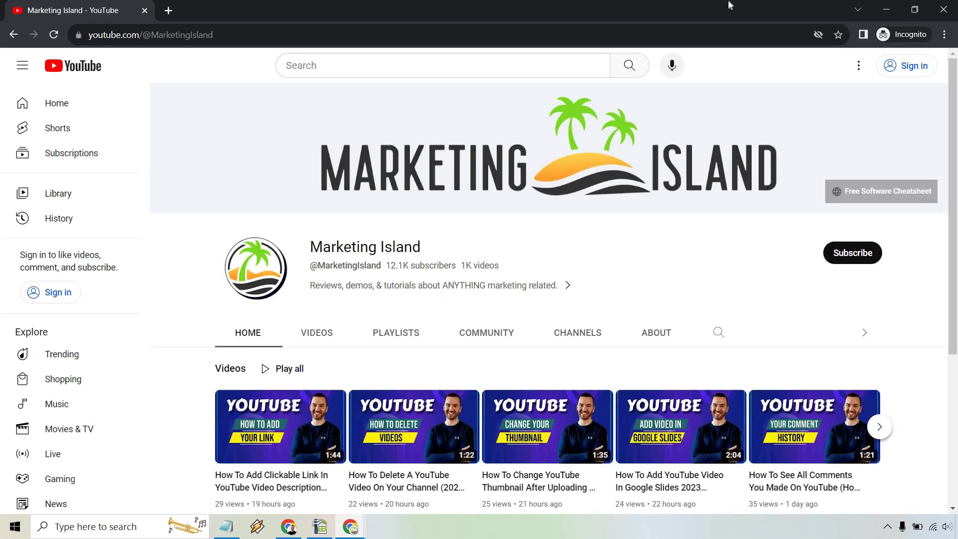
pyautogui.click(597, 33)
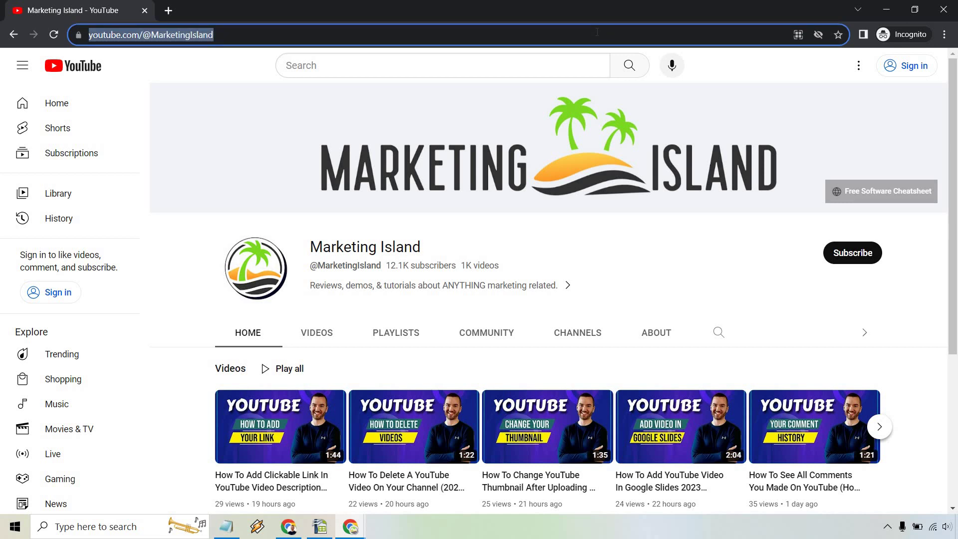
# Highlight the ?sub_confirmation=1 part of the address-bar link and dismiss the suggestions.
pyautogui.click(597, 31)
pyautogui.write('?sub_confirmation=1')
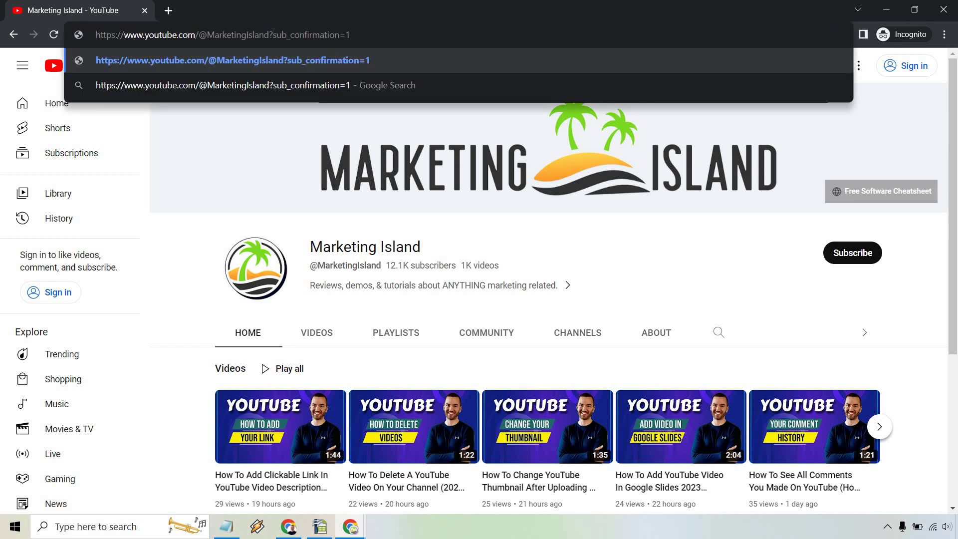
pyautogui.moveTo(267, 35); pyautogui.dragTo(360, 35)
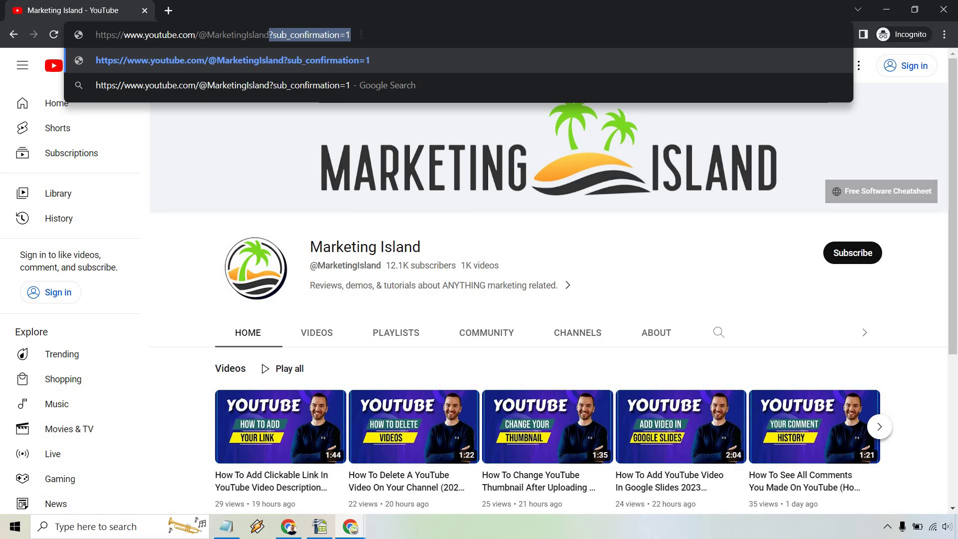
pyautogui.click(848, 137)
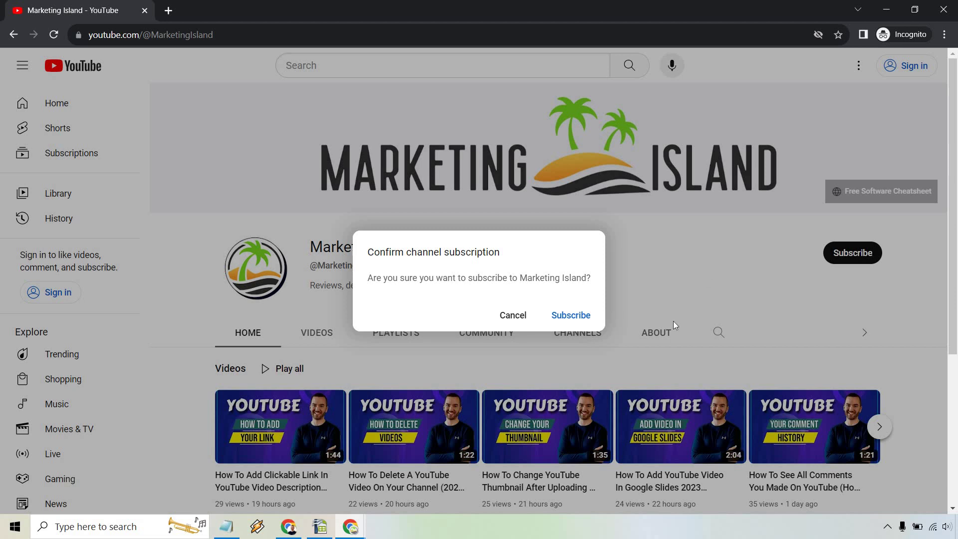
pyautogui.click(572, 315)
pyautogui.click(300, 35)
pyautogui.hotkey('ctrl', 'v')
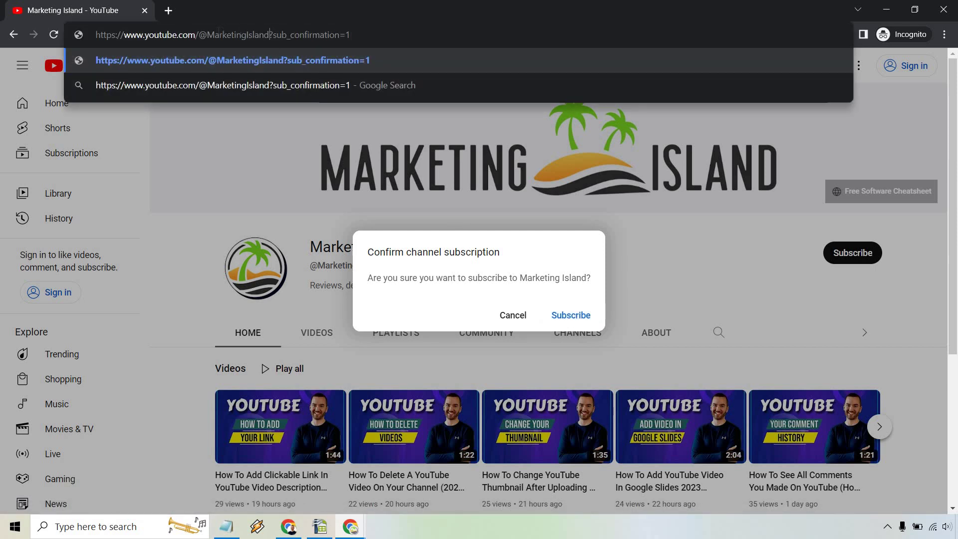
pyautogui.moveTo(270, 34); pyautogui.dragTo(207, 34)
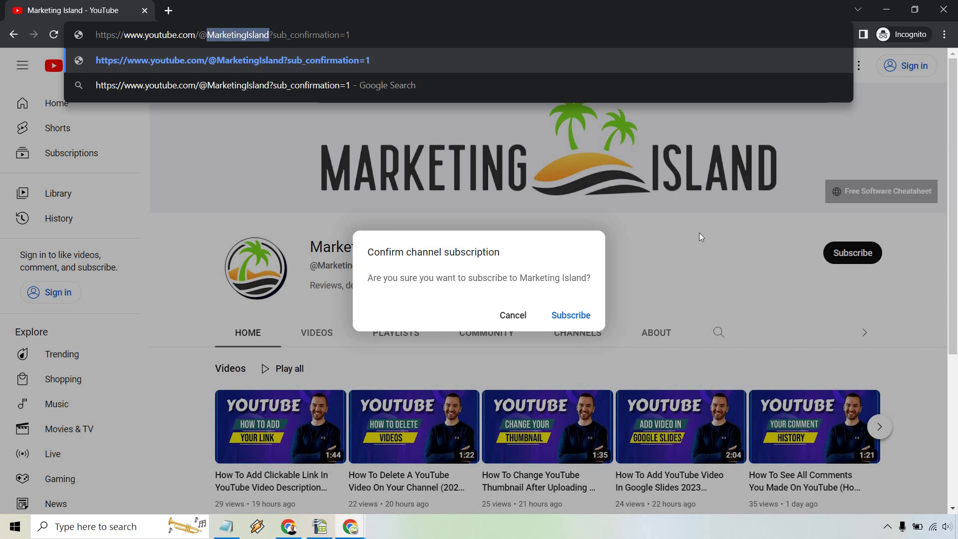